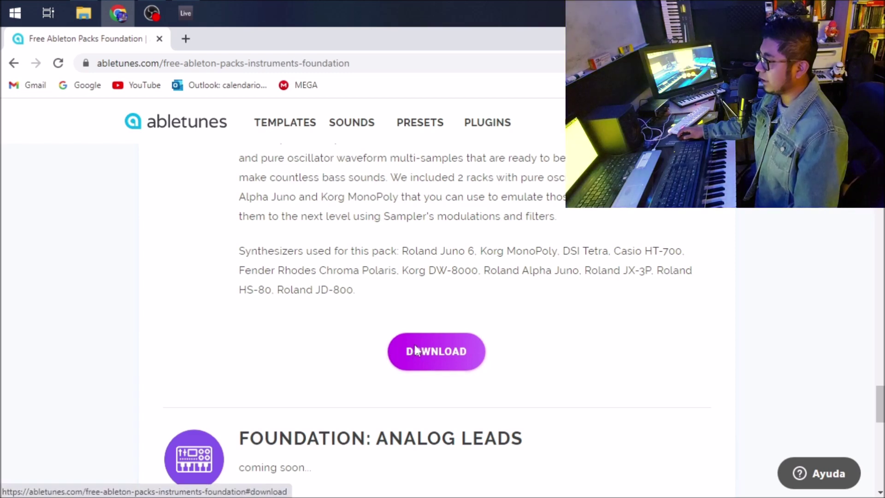
Open the FOUNDATION download page on Abletunes and look through the instrument packs and their download mirrors.
scroll(392, 262, down, 2)
scroll(391, 263, down, 1)
scroll(345, 248, up, 3)
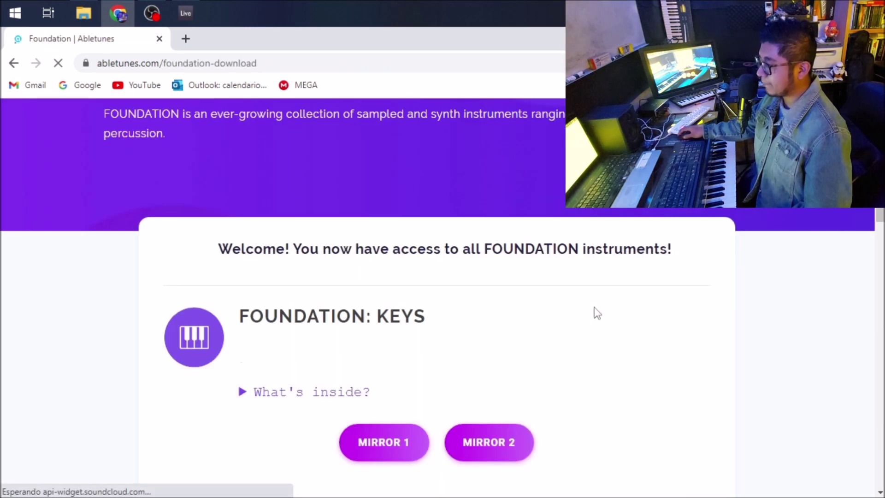
scroll(594, 302, down, 5)
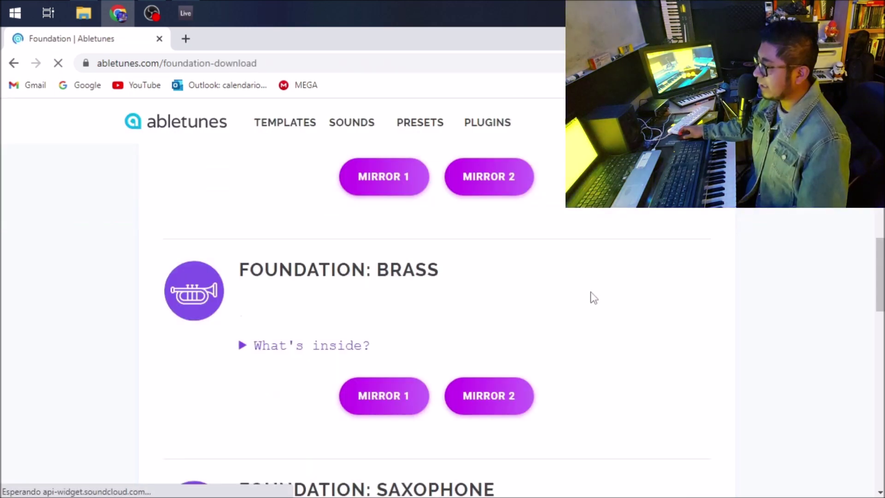
scroll(507, 279, down, 6)
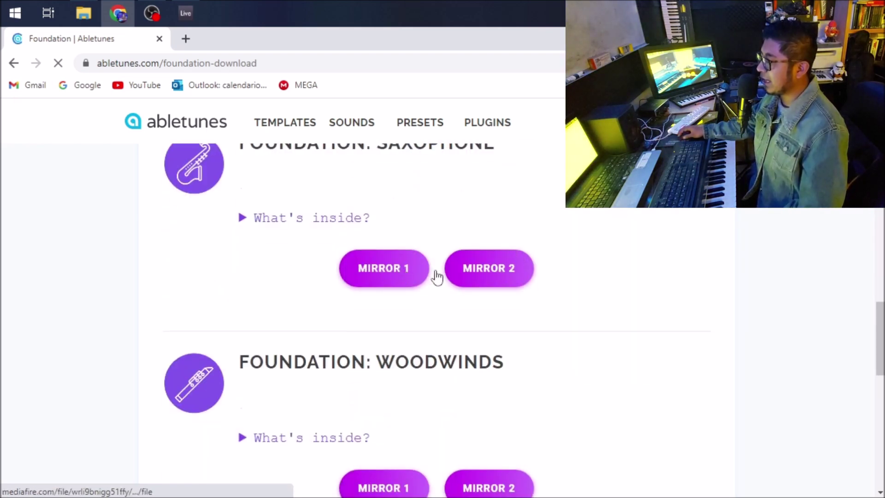
scroll(607, 293, down, 7)
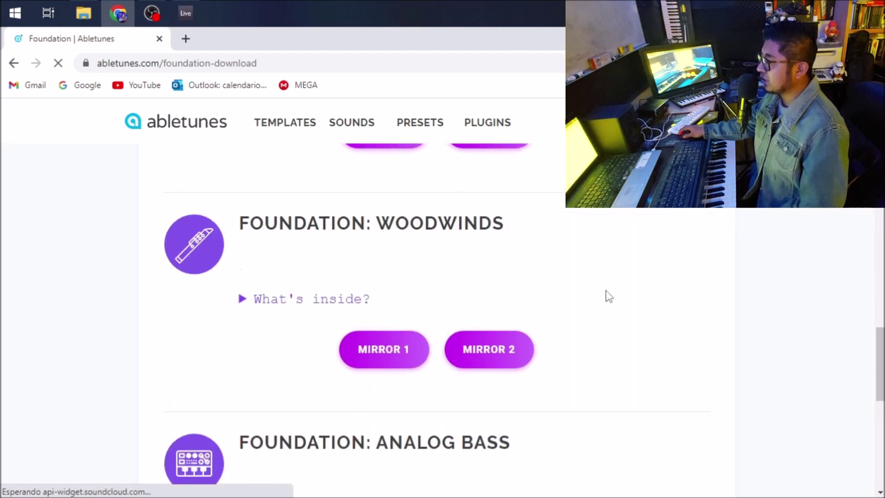
scroll(607, 294, down, 4)
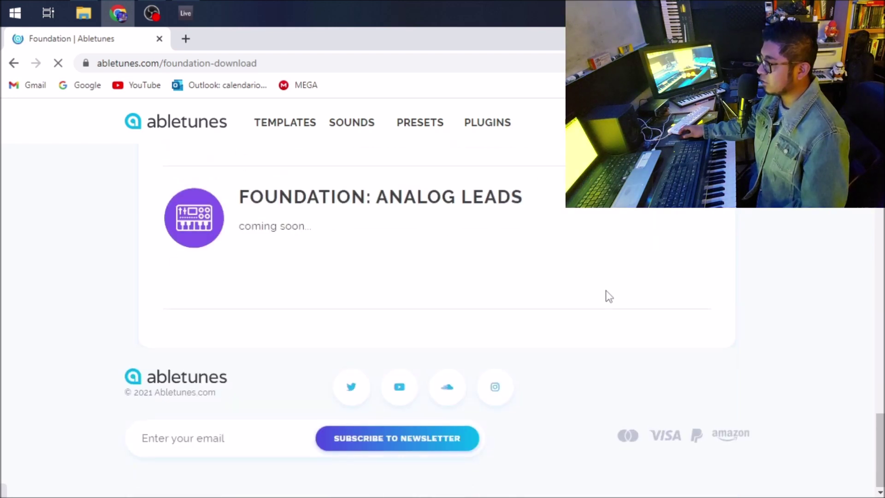
scroll(606, 291, up, 5)
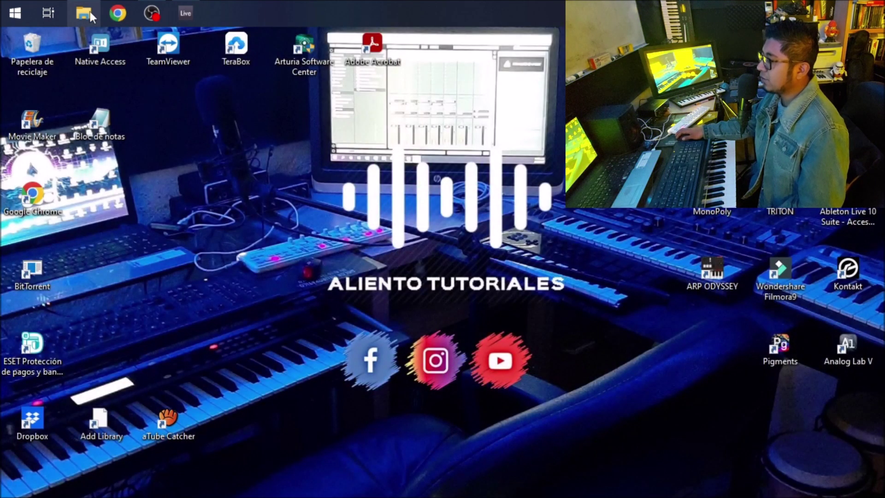
Switch to File Explorer, open the ABLETUNES ANALOG BASS folder in Downloads and check its archive and subfolders.
click(90, 12)
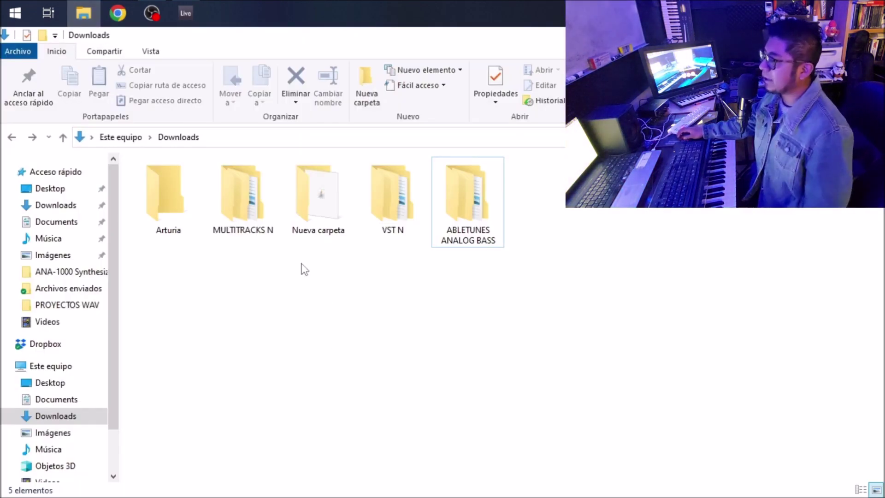
double_click(466, 219)
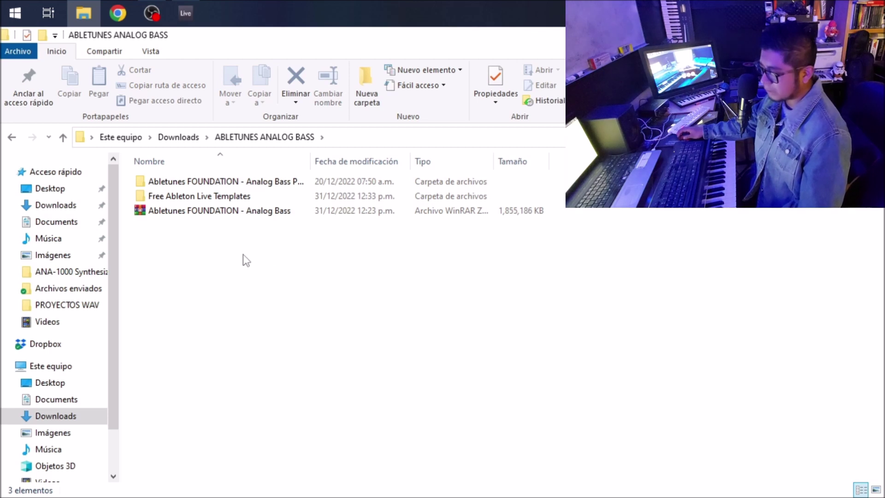
double_click(236, 215)
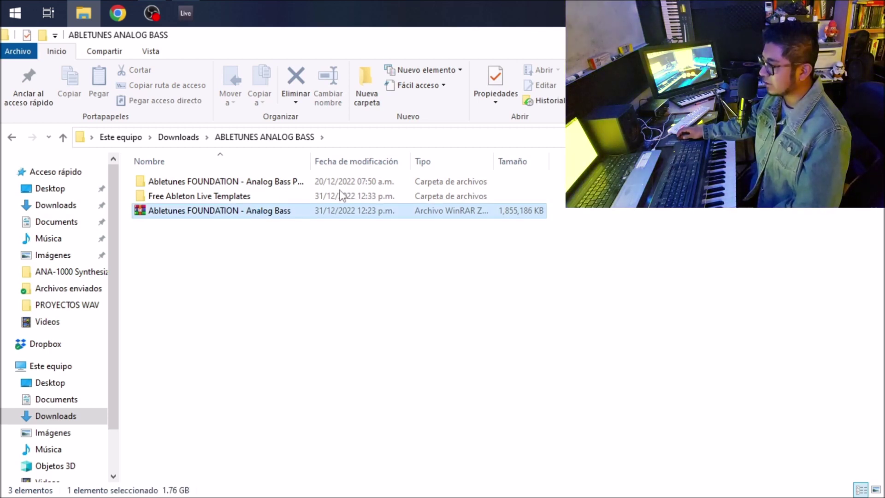
click(198, 198)
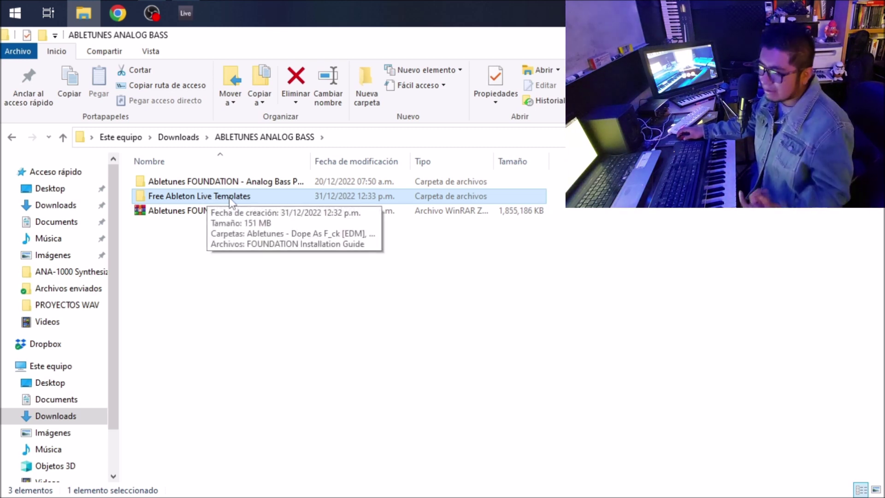
click(244, 182)
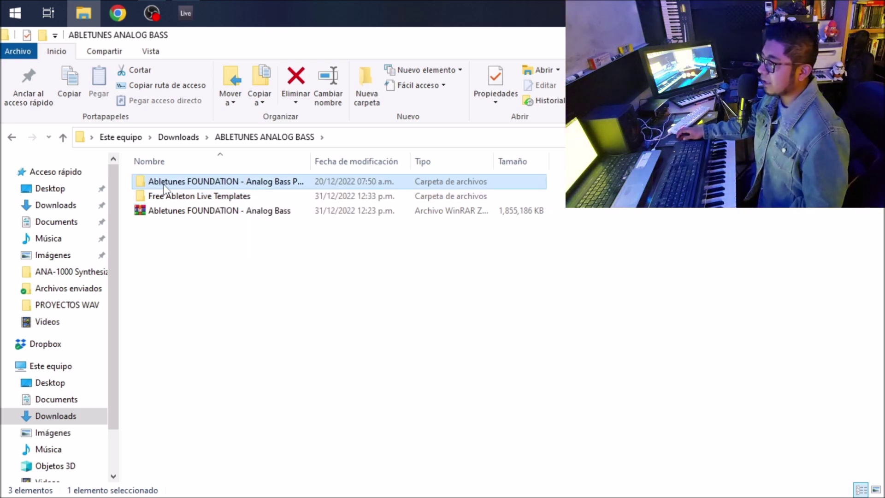
Look into the Analog Bass Project's lessons folder and open the Live Set "Abletunes FOUNDATION - Analog Bass" in Ableton Live.
double_click(183, 184)
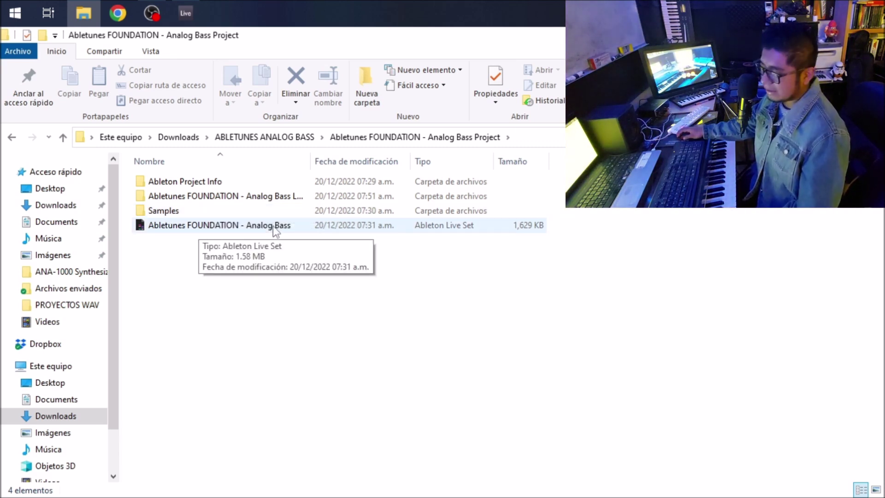
double_click(225, 198)
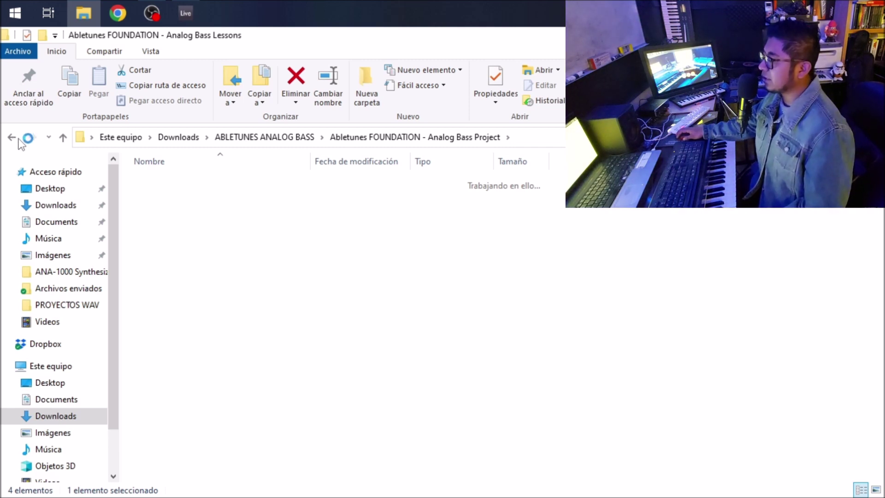
click(13, 137)
click(259, 227)
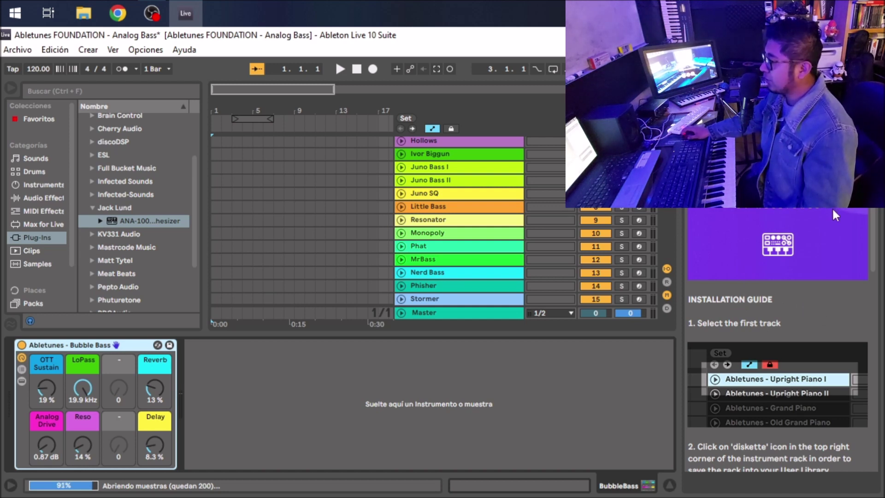
Read the pack's installation guide and look through the bass instrument tracks in the arrangement.
scroll(831, 251, down, 2)
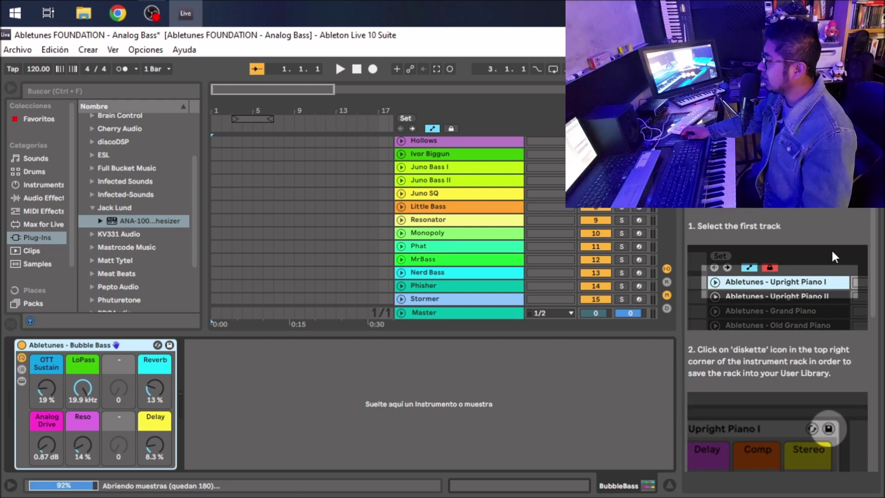
scroll(770, 208, down, 2)
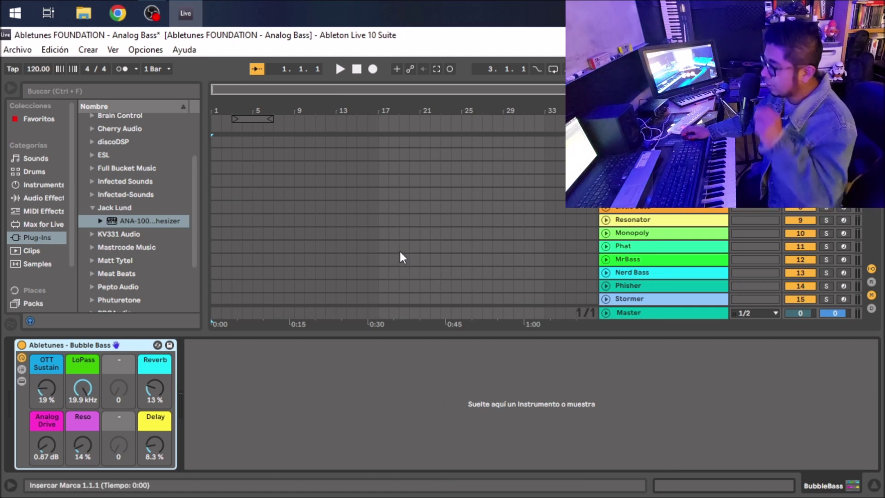
scroll(251, 292, down, 2)
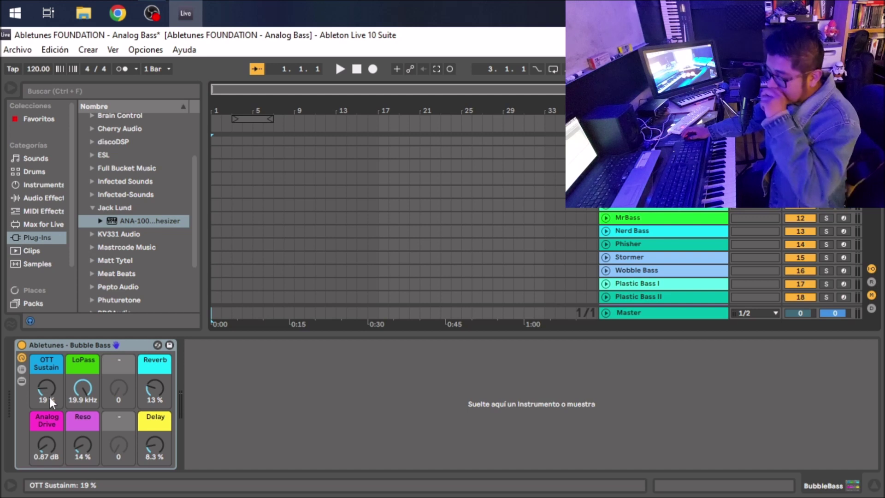
scroll(431, 178, up, 3)
scroll(700, 209, down, 4)
scroll(701, 209, up, 4)
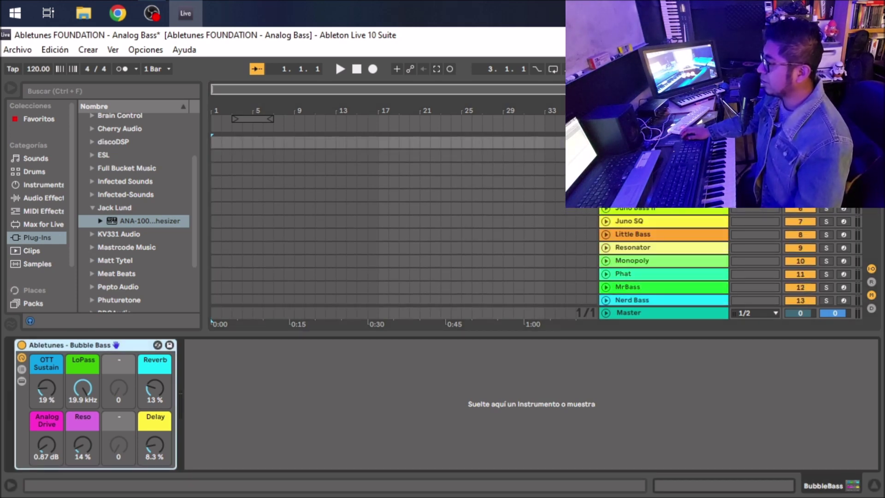
scroll(536, 226, up, 3)
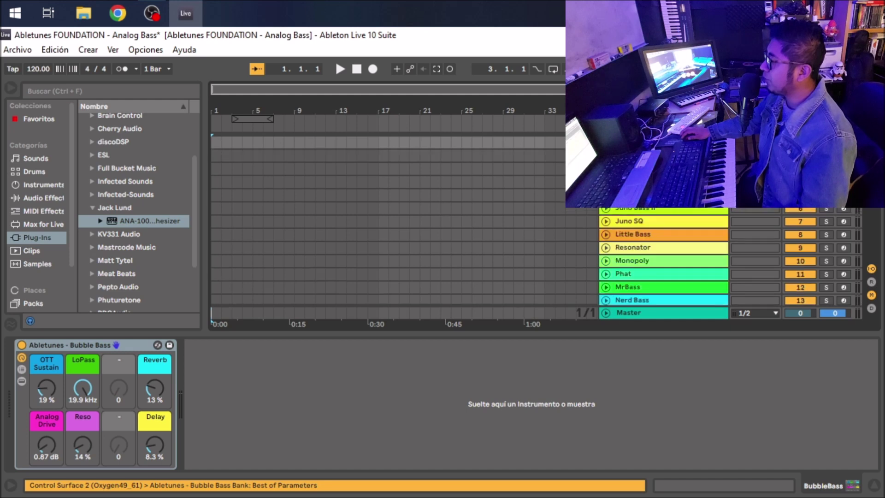
Show the Session View and set the Bubble Bass rack's LoPass to 568 Hz, Reverb to 37 % and Reso to 78 %.
key(Tab)
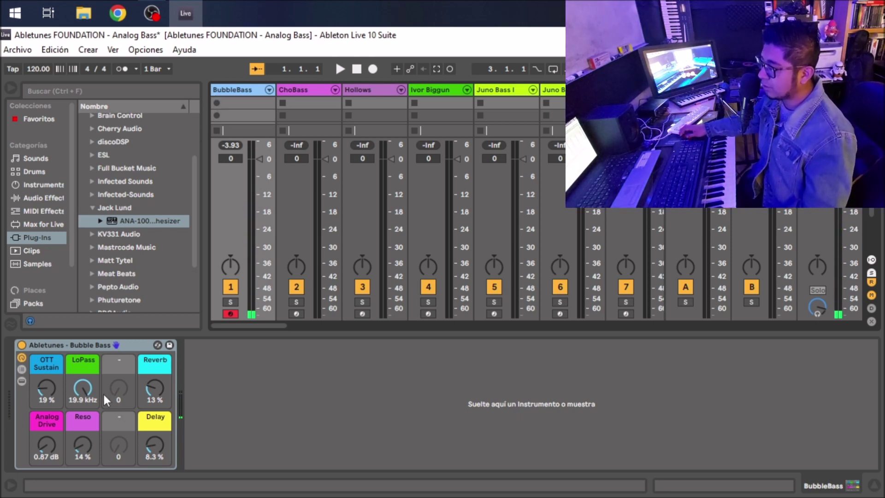
drag(85, 381, 85, 438)
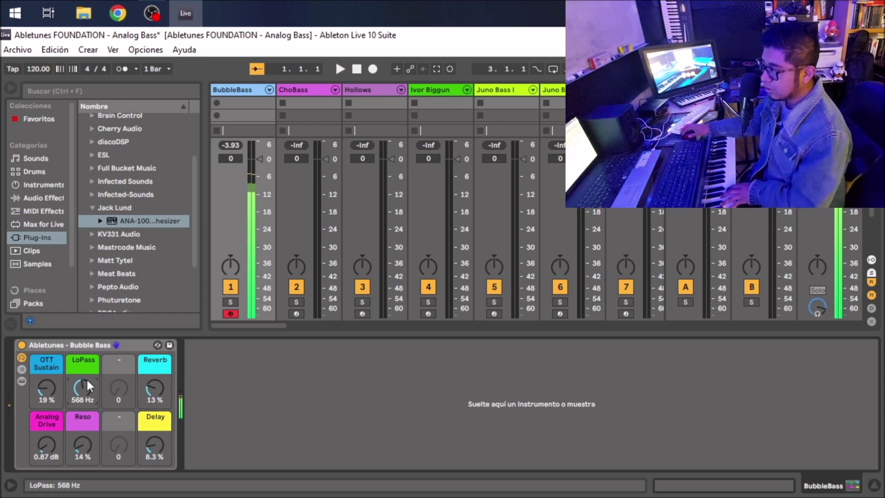
click(143, 388)
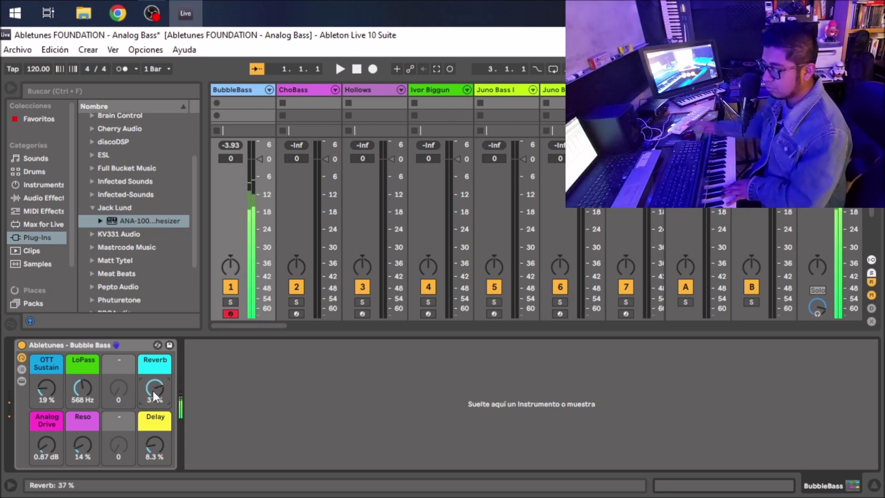
drag(90, 438, 89, 414)
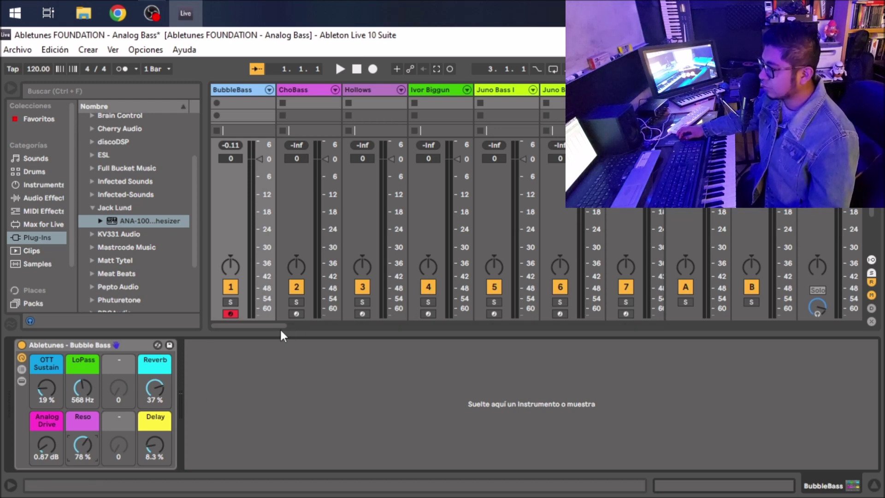
Arm the ChoBass track and set its rack's Filter to 8.64 kHz, Filter Res to 37 % and Analog Drive to 4.65 dB.
drag(297, 327, 235, 331)
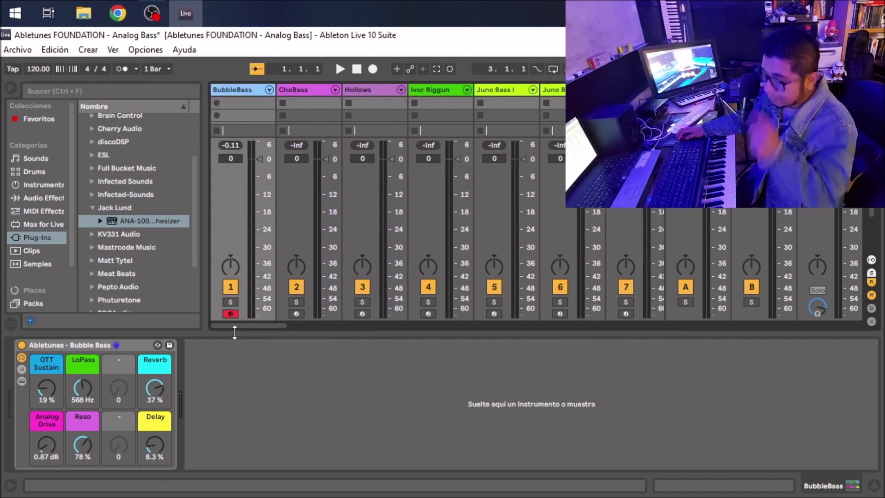
click(300, 313)
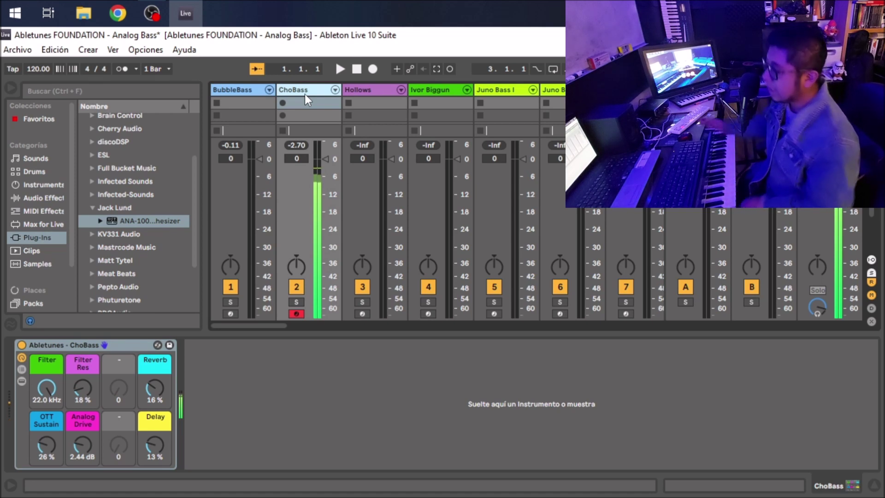
drag(52, 385, 83, 368)
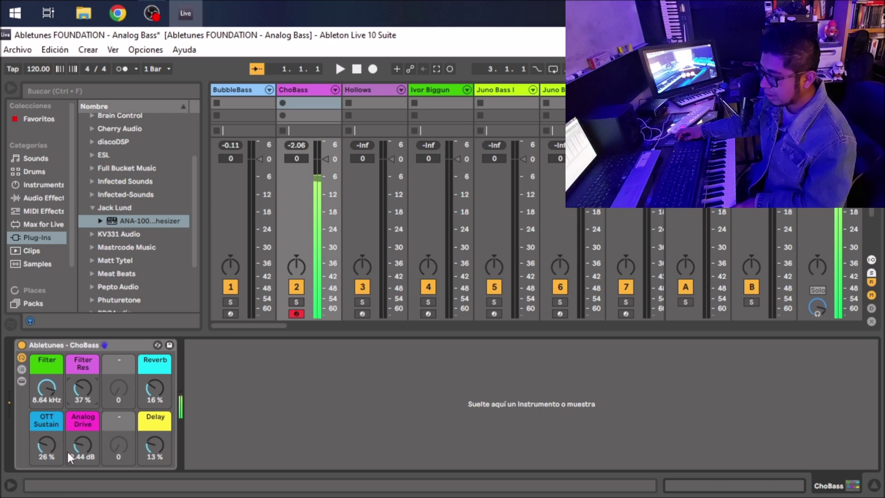
mouse_move(83, 445)
mouse_down()
mouse_move(82, 429)
mouse_move(79, 450)
mouse_up()
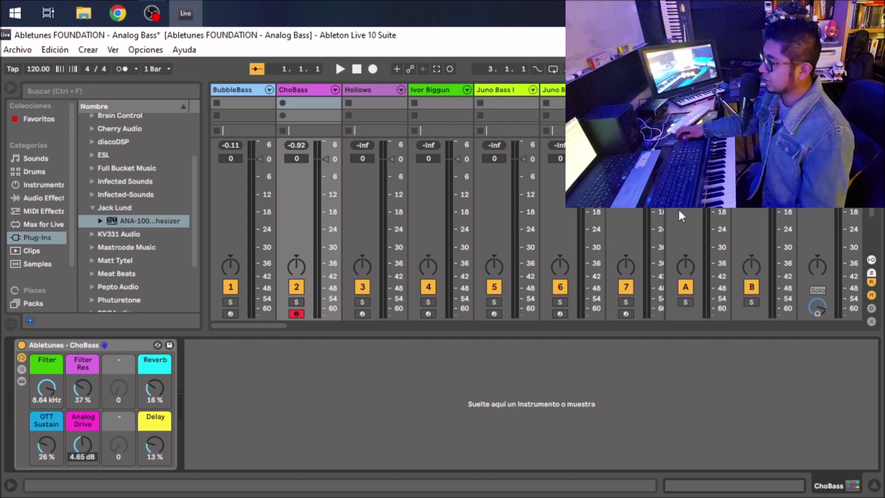
Map the ChoBass rack's Reverb macro to MIDI controller CC 17 on channel 1 and leave MIDI mapping mode.
key(ctrl+m)
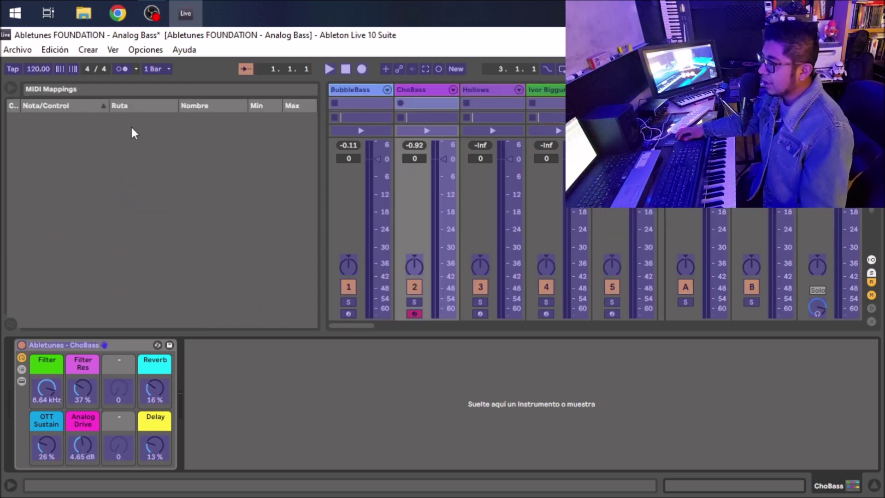
click(153, 394)
click(154, 391)
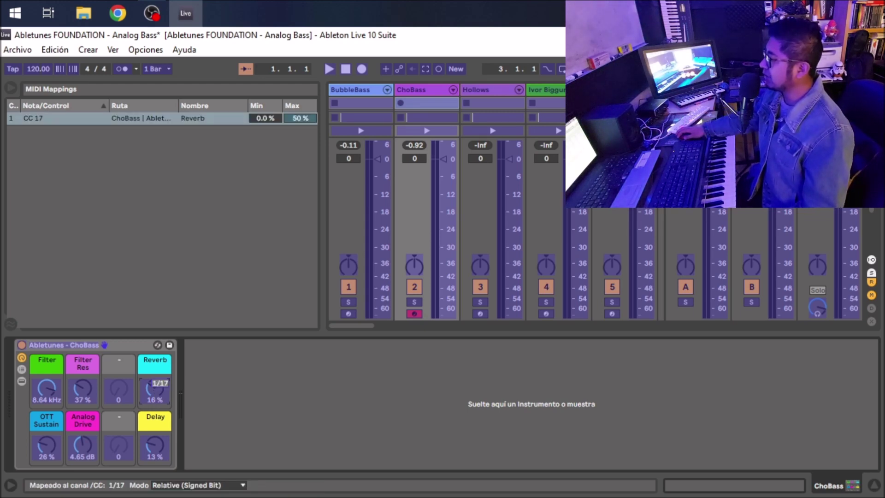
key(ctrl+m)
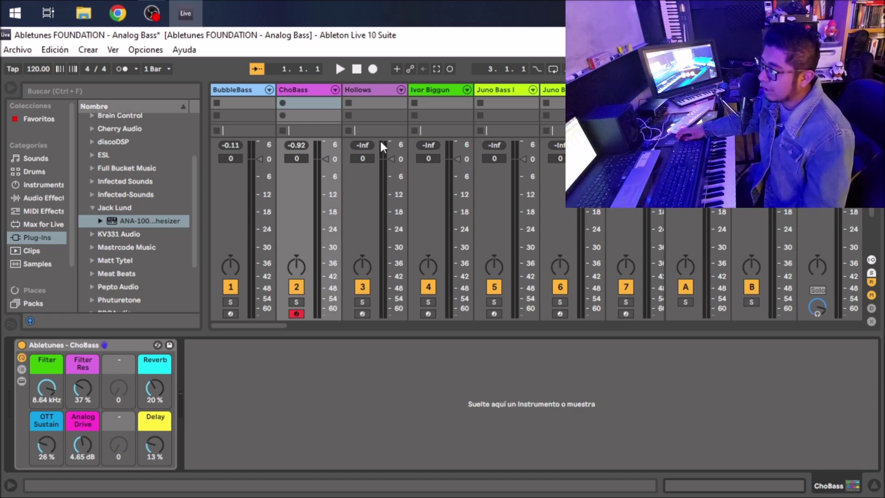
Collapse the Jack Lund plug-in folder, reveal the browser's Places entries and select the ChoBass rack.
click(91, 207)
scroll(37, 285, down, 2)
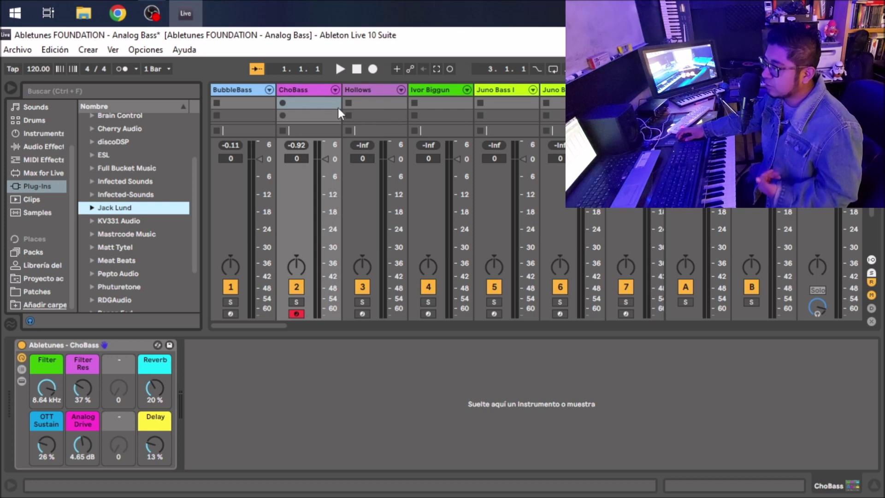
click(125, 349)
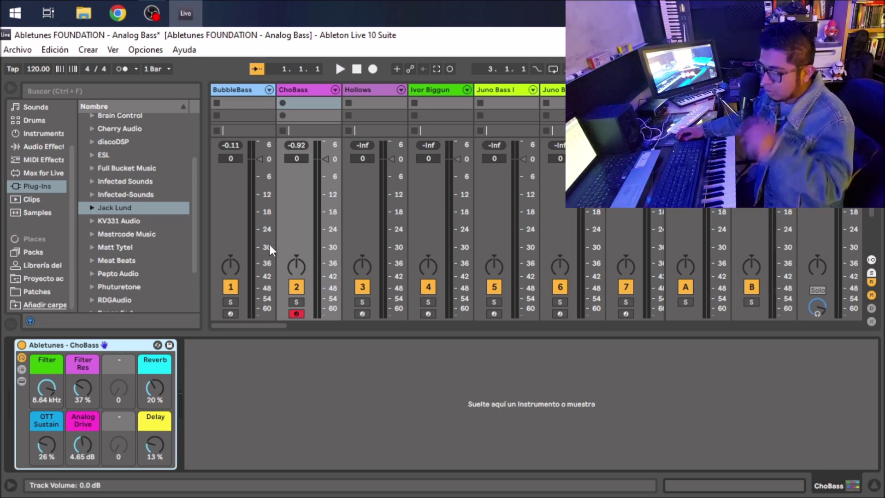
Disarm the ChoBass track and arm Hollows followed by Ivor Biggun to audition their bass sounds.
click(296, 314)
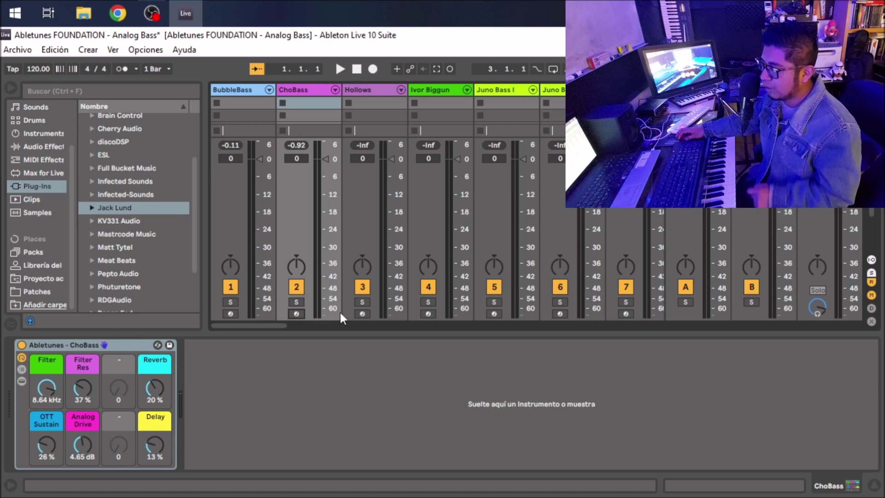
click(359, 313)
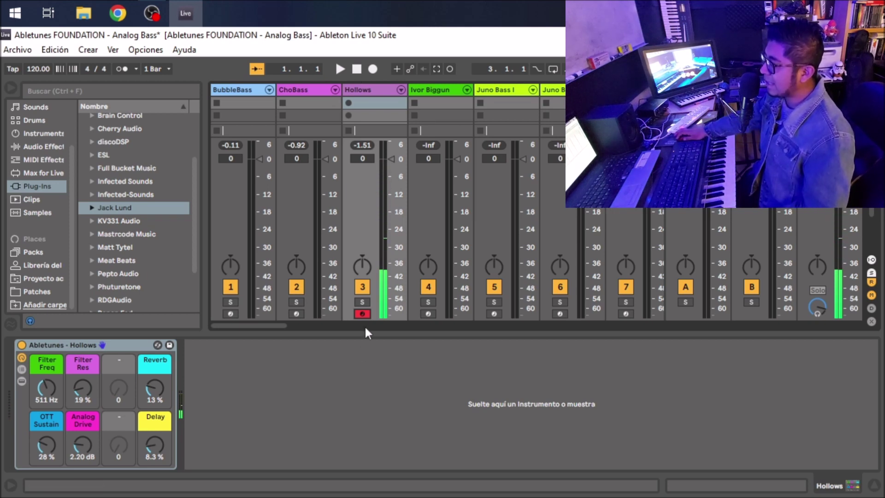
click(428, 313)
drag(255, 328, 272, 326)
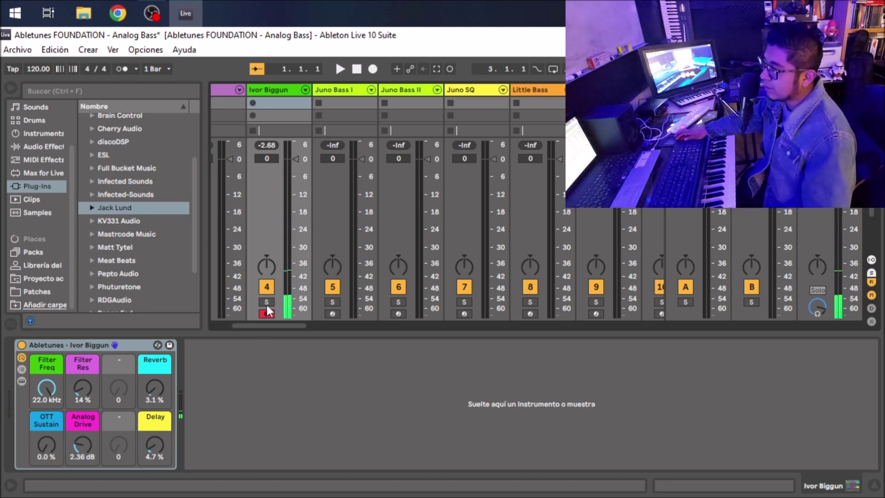
Arm the Juno Bass I track, set its rack's Filter Freq to 522 Hz and show the rack's chain list.
click(332, 314)
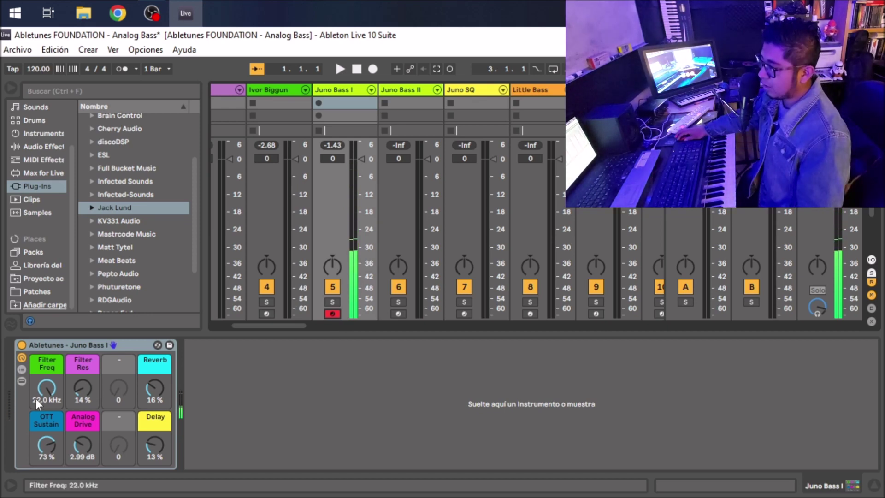
drag(38, 391, 38, 410)
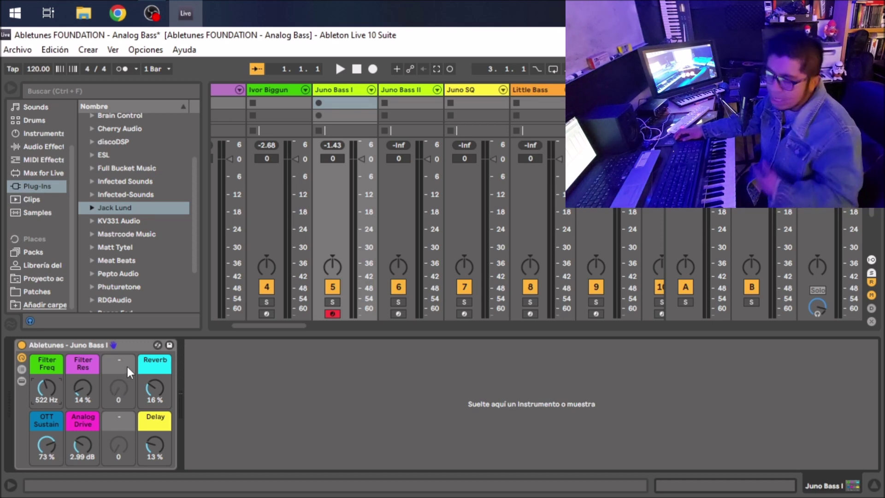
click(21, 369)
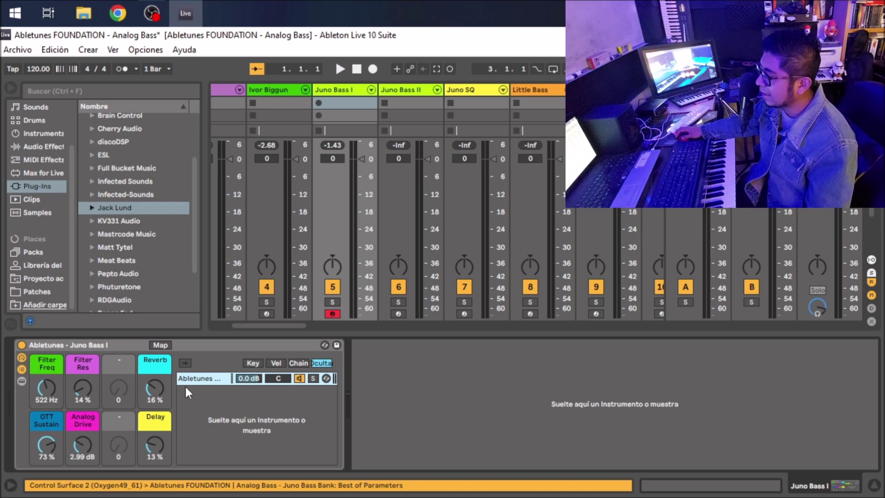
Disarm Juno Bass I and audition the Juno Bass II and Phisher tracks by arming each in turn, leaving Phisher disarmed.
click(332, 313)
click(397, 313)
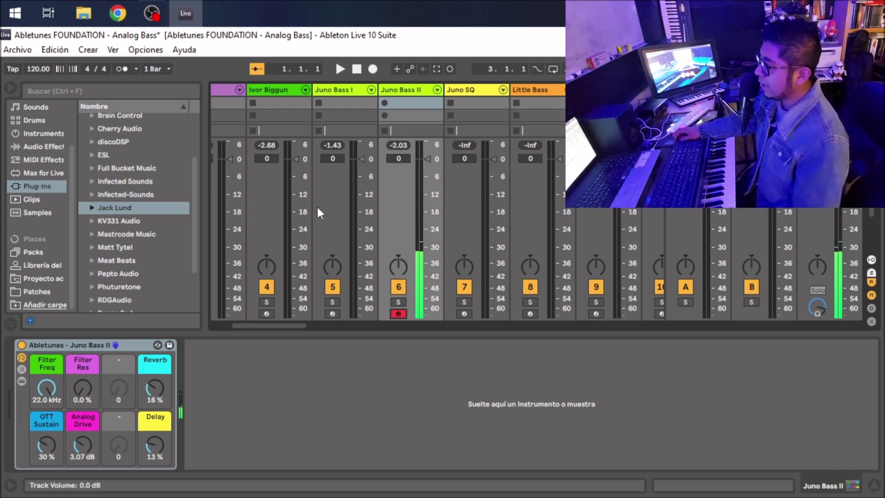
drag(297, 325, 363, 326)
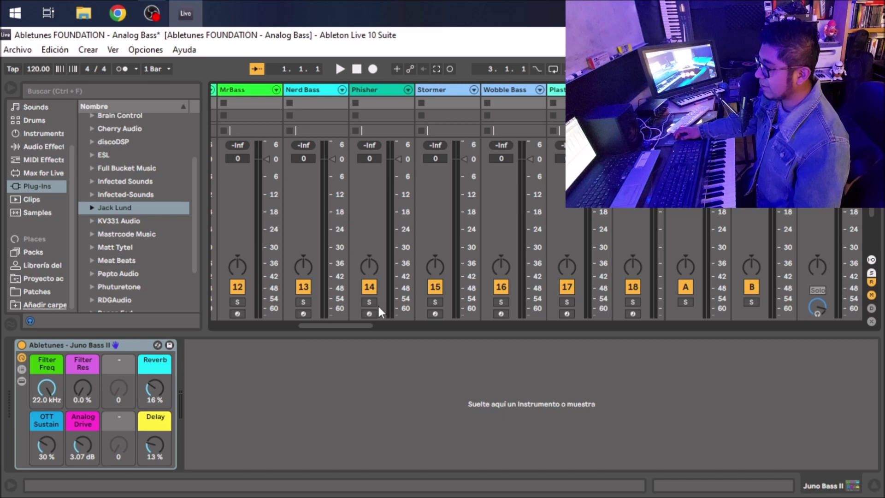
click(369, 313)
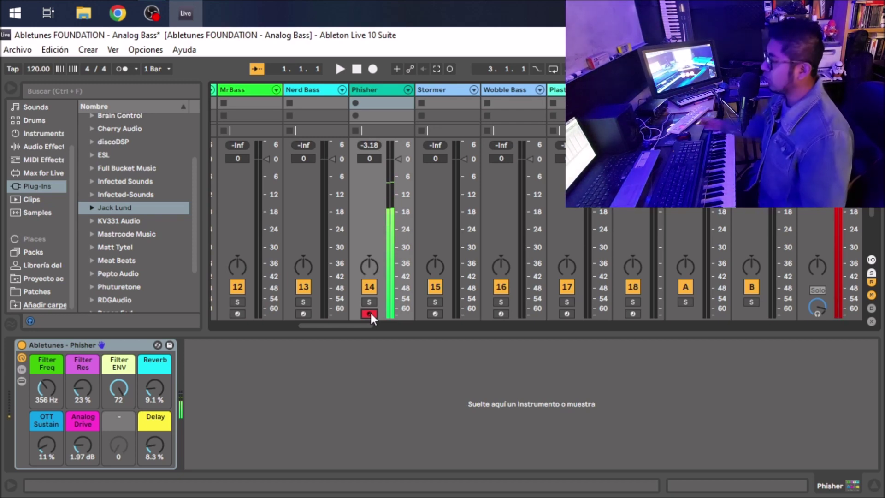
click(369, 312)
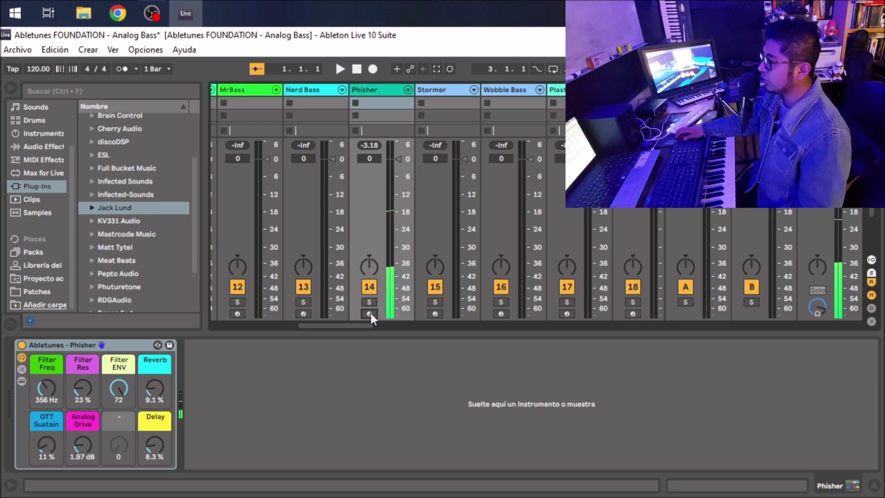
Arm the Stormer track and set its rack's Filter ENV to 41.
click(431, 313)
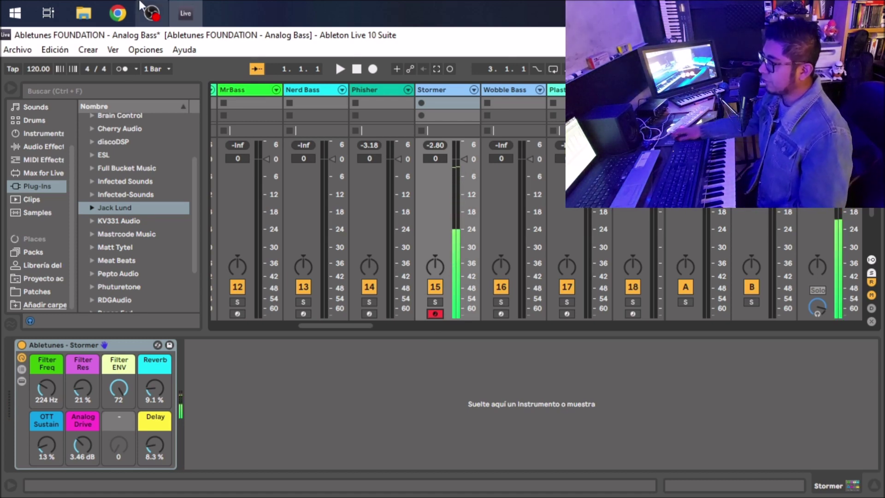
drag(112, 382, 112, 401)
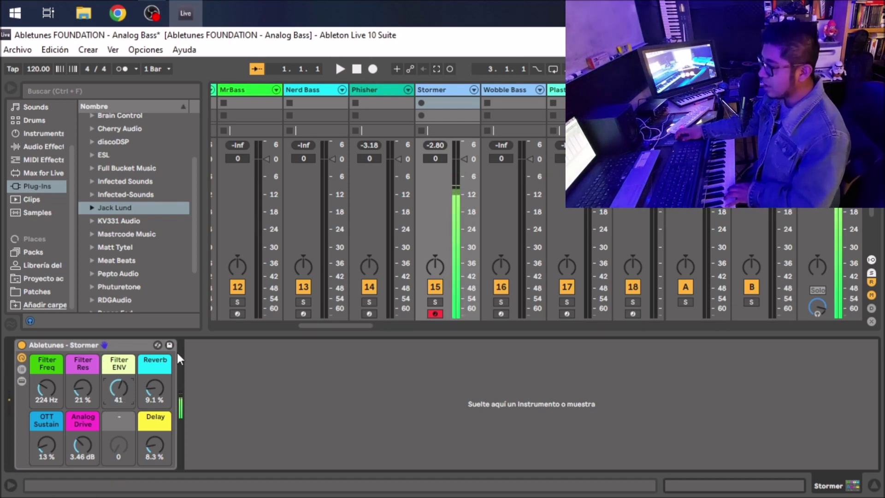
Arm the Pulse Bass track, set its volume to -13.3 dB, and set its rack's Reverb to 41 % and Delay to 43 %.
drag(337, 324, 354, 329)
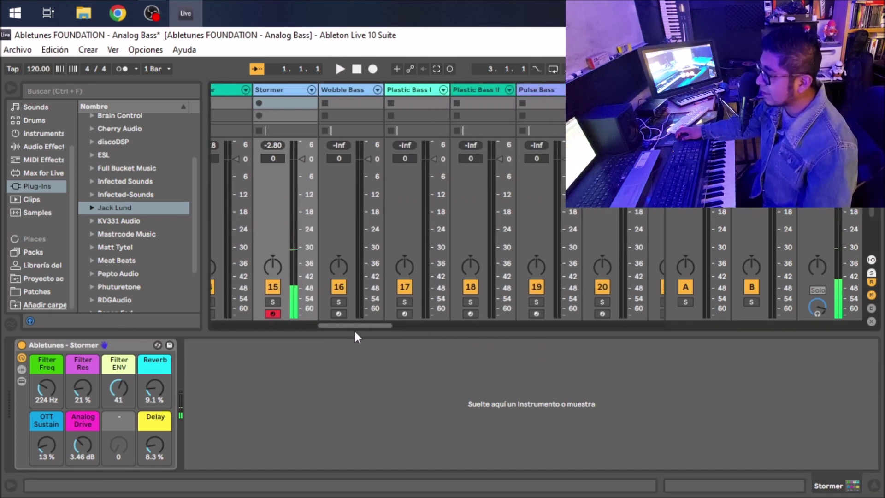
scroll(355, 331, right, 3)
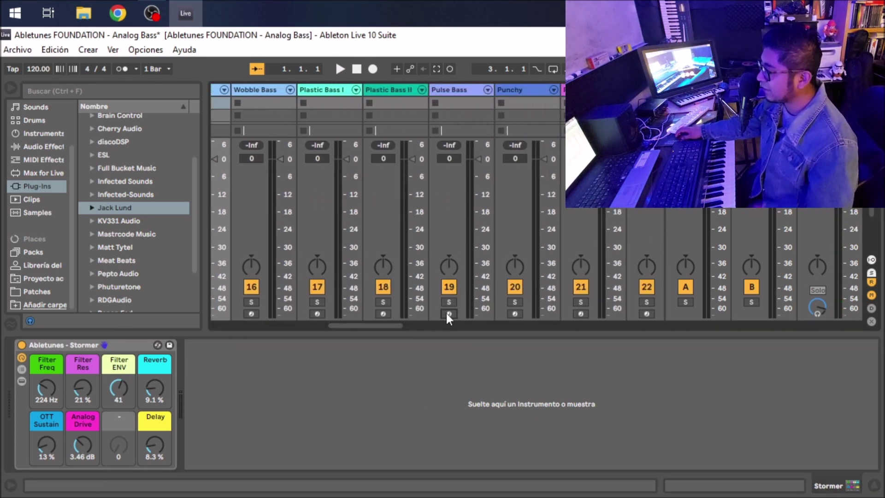
click(446, 313)
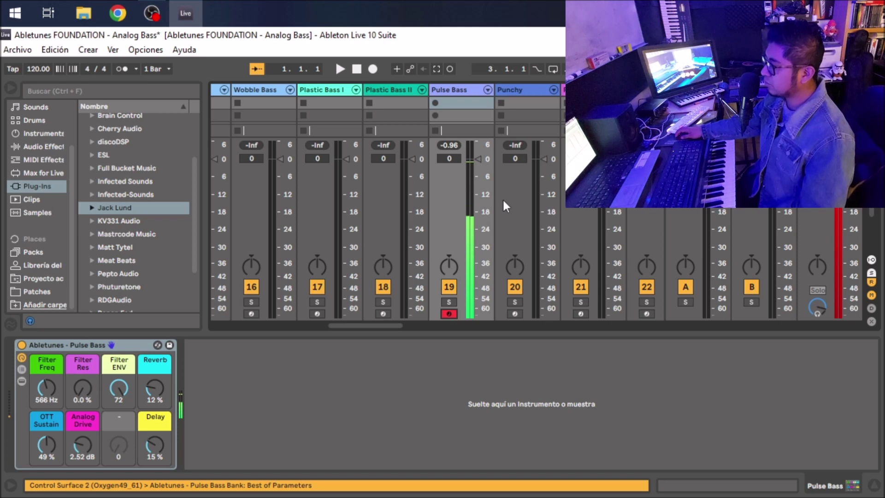
drag(480, 158, 482, 174)
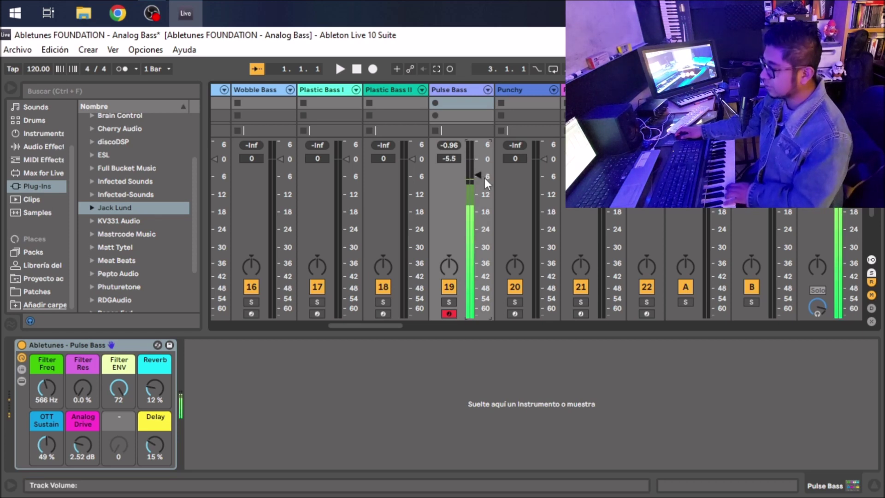
drag(486, 179, 479, 197)
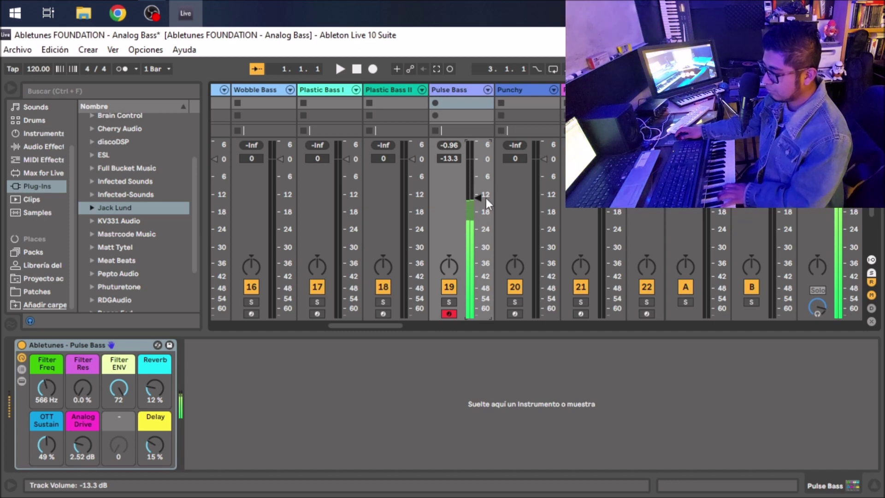
drag(155, 388, 154, 357)
drag(156, 443, 156, 417)
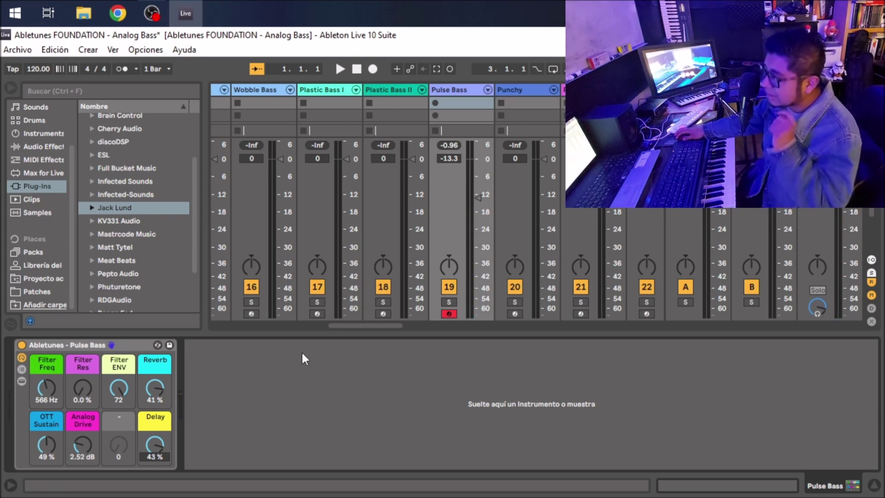
Audition the Saw Bass Funky, Bowl, Reso and Round (track 36) sounds by arming each track in turn.
drag(375, 324, 421, 329)
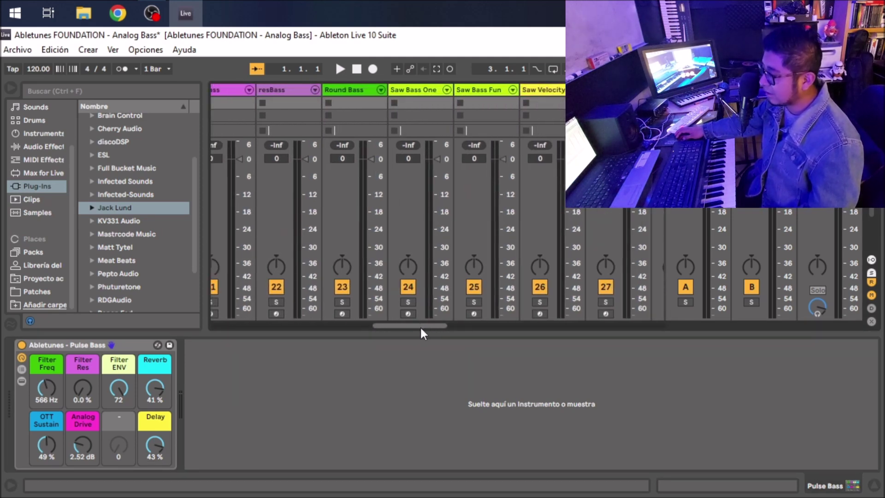
click(472, 311)
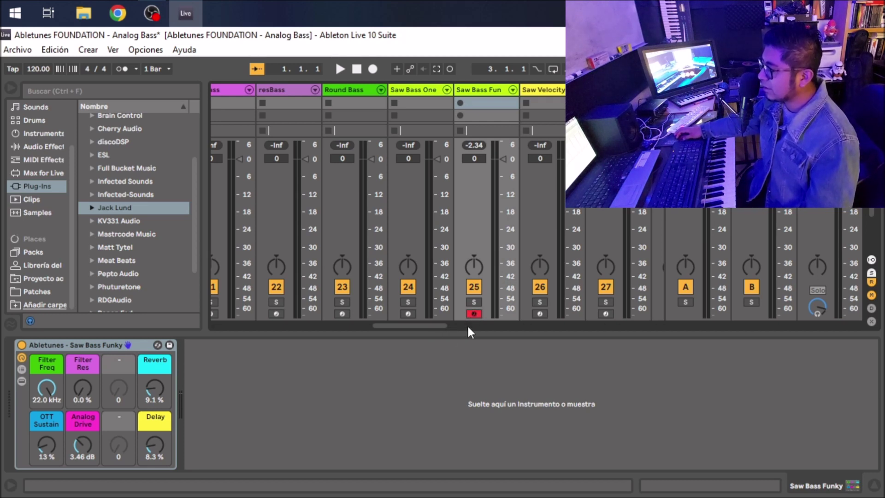
drag(437, 326, 462, 325)
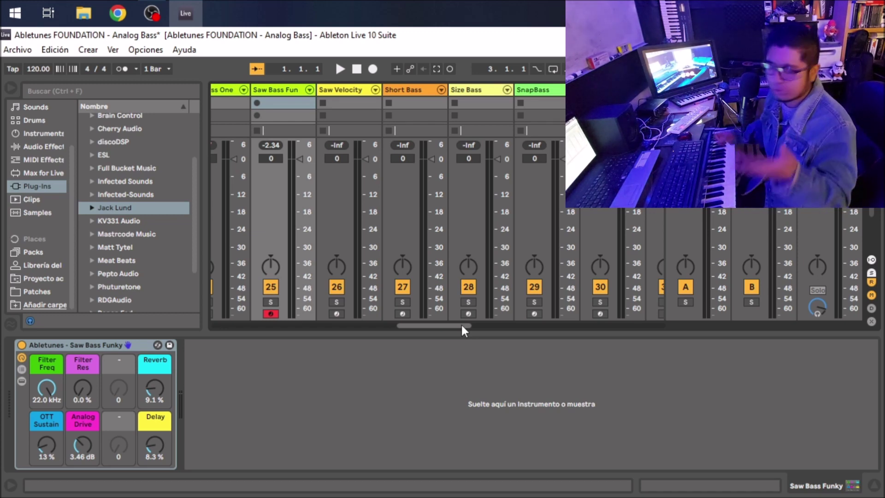
drag(461, 324, 517, 318)
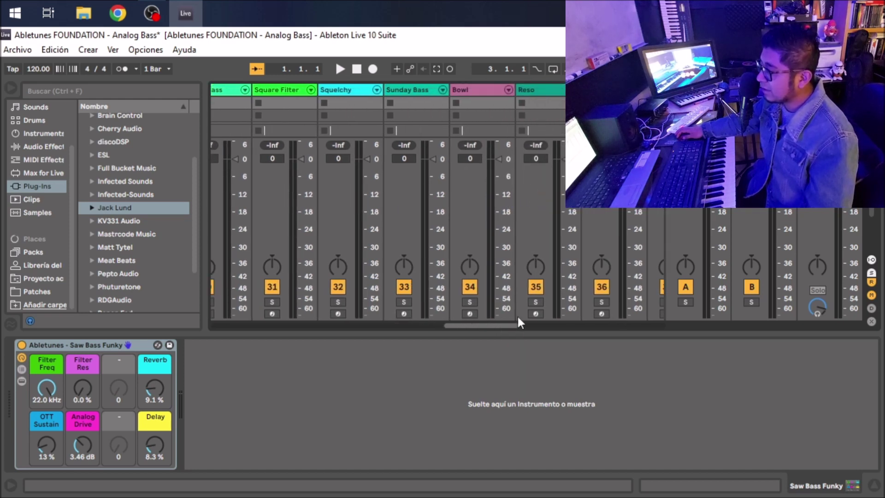
click(472, 313)
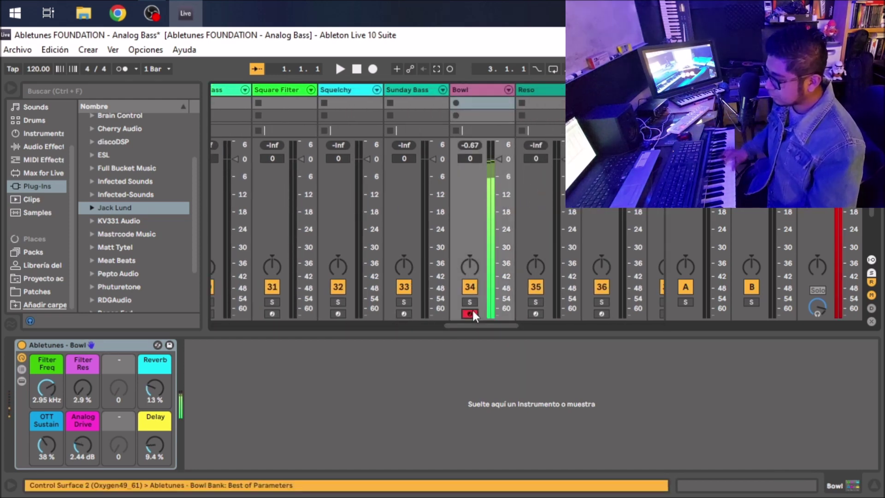
click(536, 310)
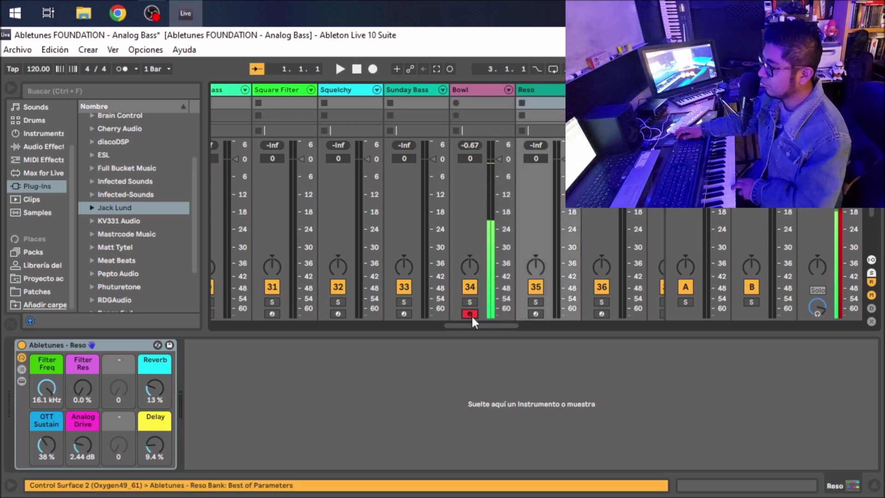
click(536, 312)
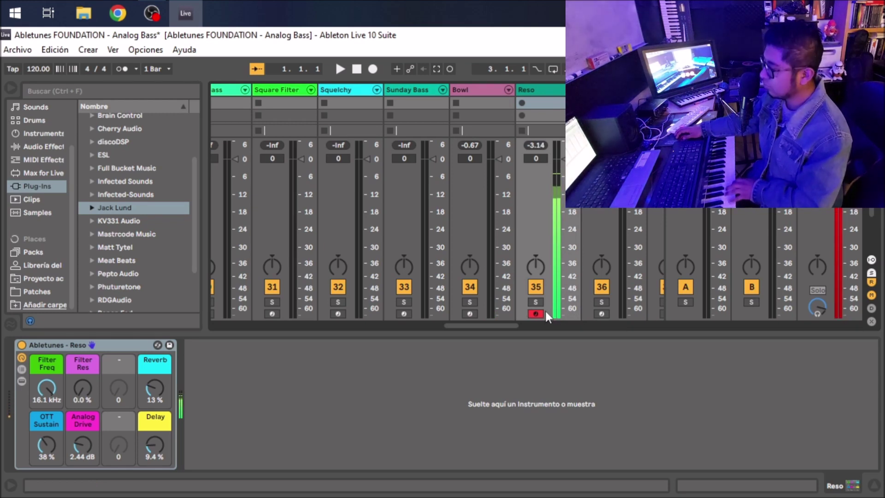
click(602, 313)
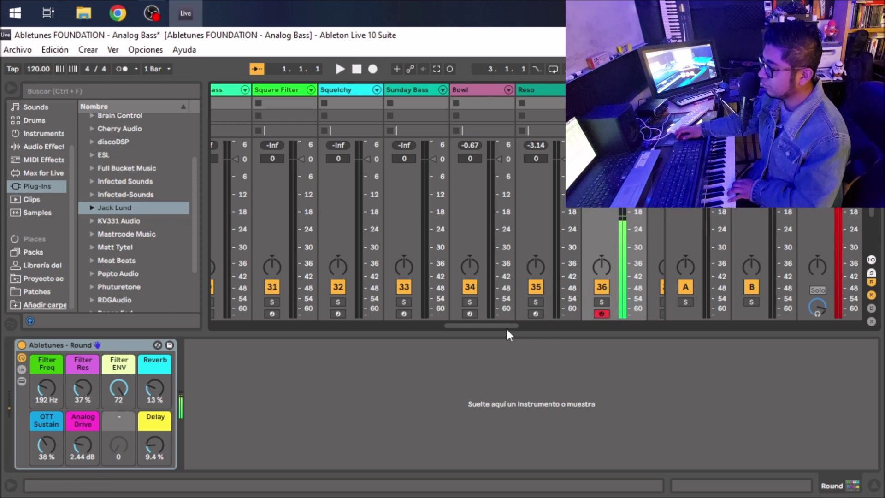
Audition the JUNO FM, JUNO WIDE B and JUNO UNO tracks, set JUNO FM's volume to -7.4 dB and leave all three disarmed.
scroll(522, 328, right, 5)
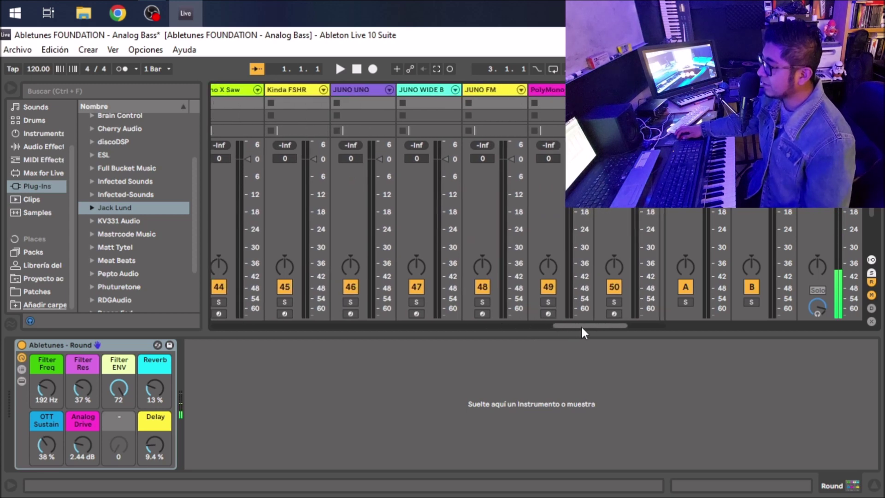
click(482, 314)
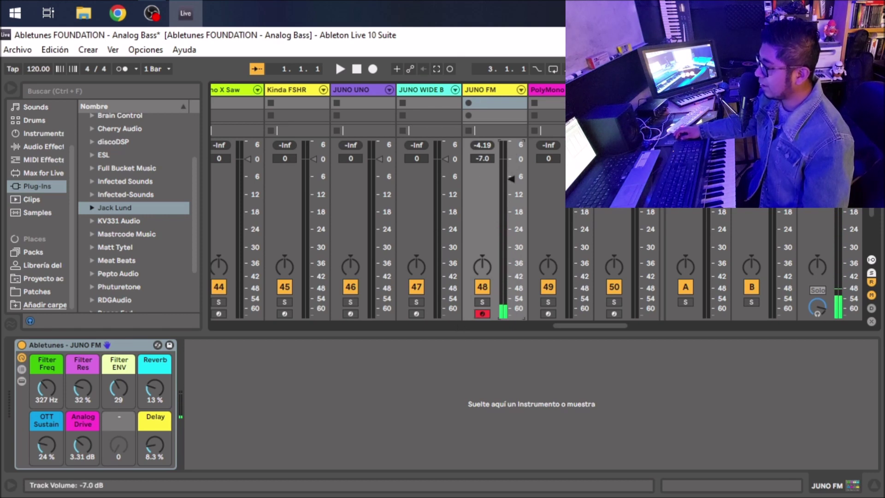
click(389, 277)
click(482, 314)
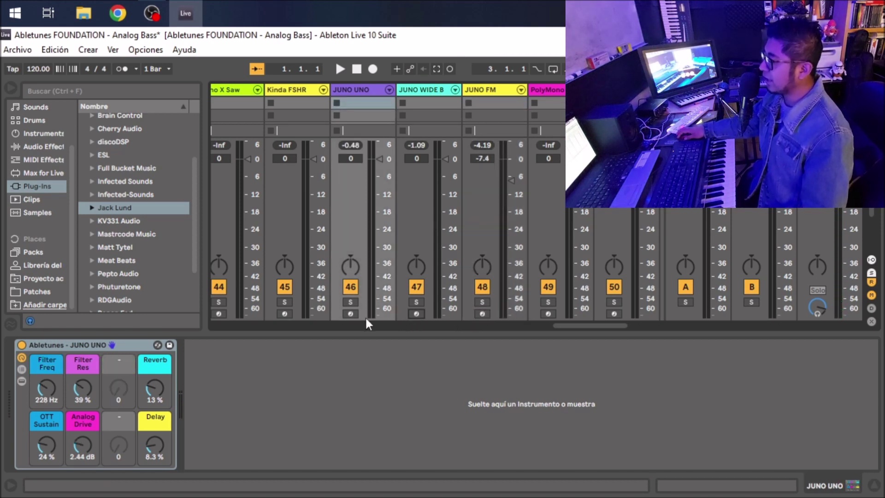
click(416, 313)
click(350, 314)
click(416, 313)
click(349, 314)
Arm the JUNO Starter Kit on track 54 and examine its Juno SQ, Juno Saw and Juno Noise chains.
scroll(577, 330, right, 5)
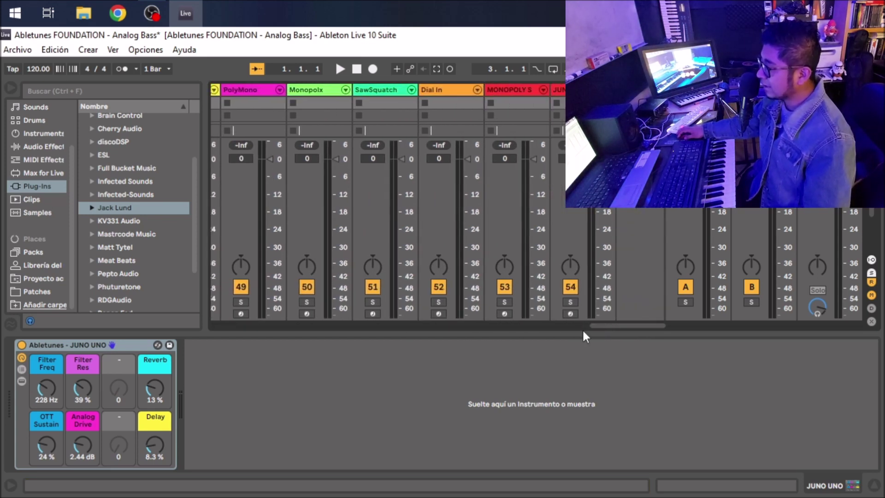
click(570, 313)
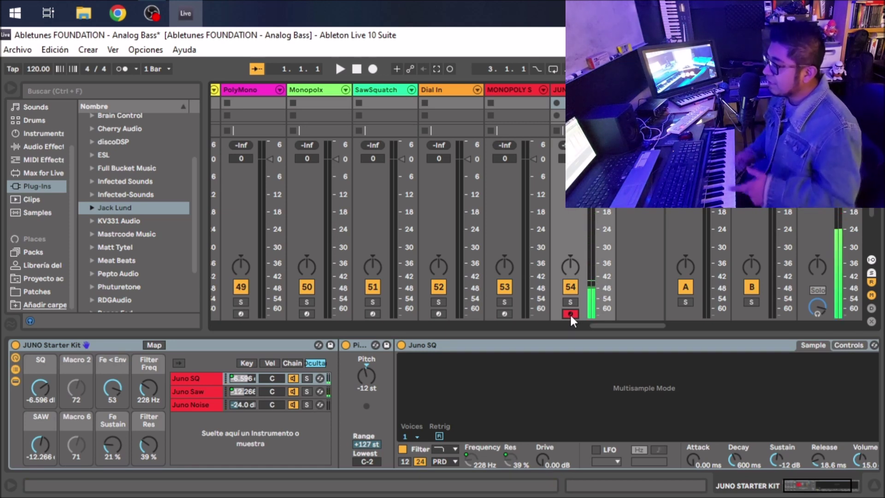
click(197, 344)
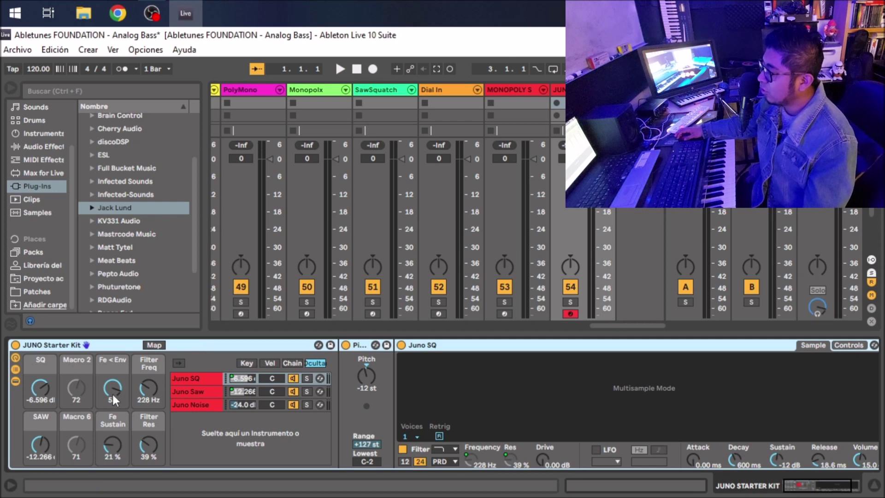
click(199, 376)
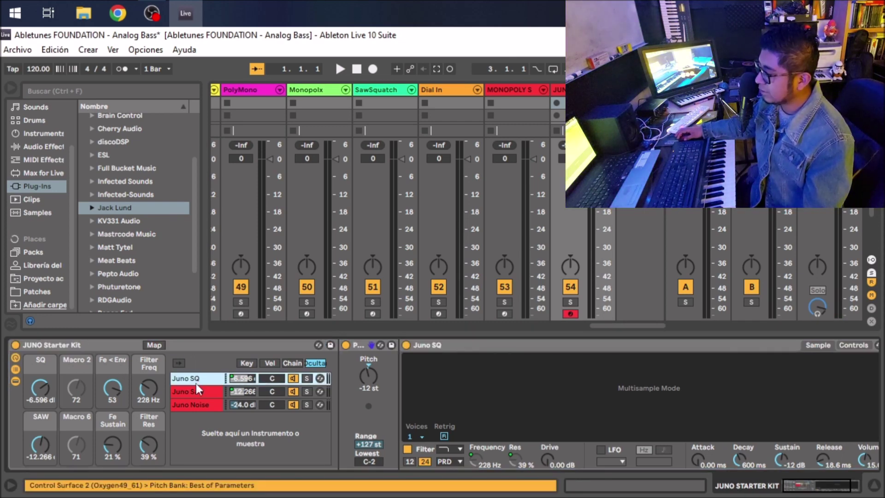
click(193, 392)
click(198, 406)
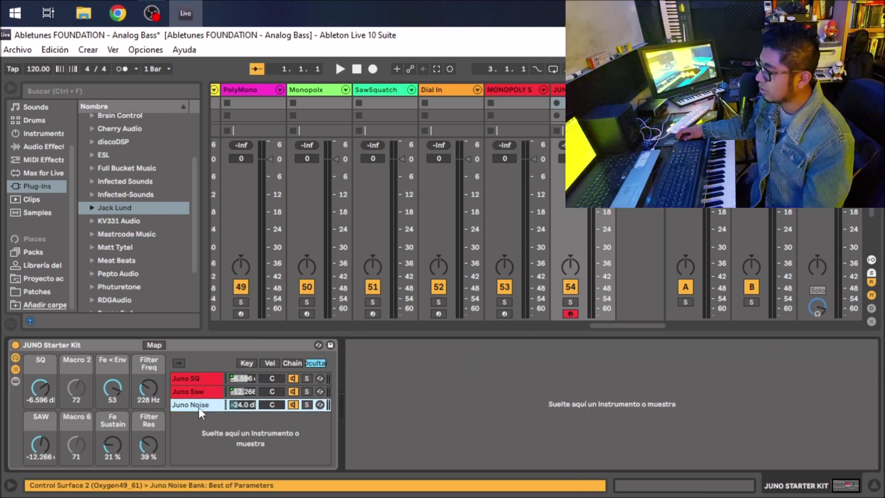